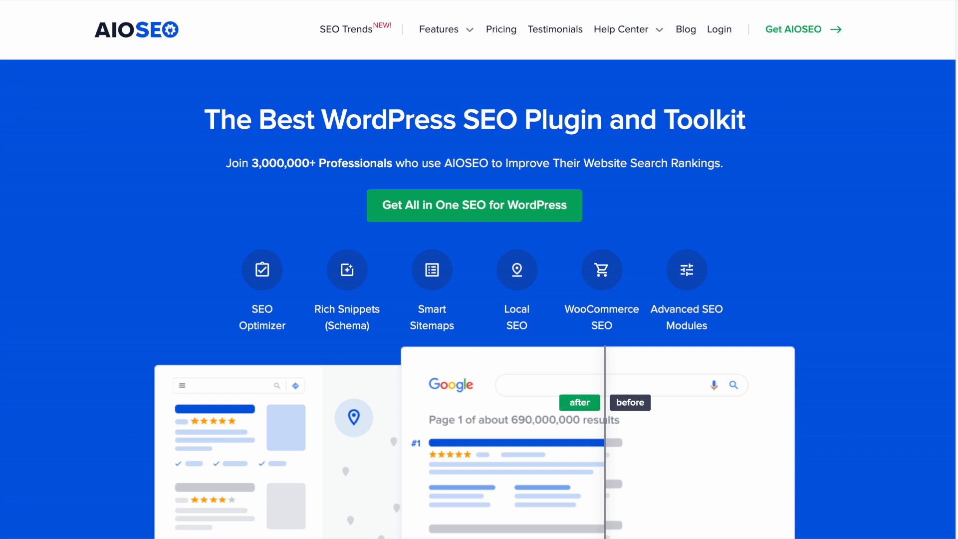
scroll(920, 238, "down", 5)
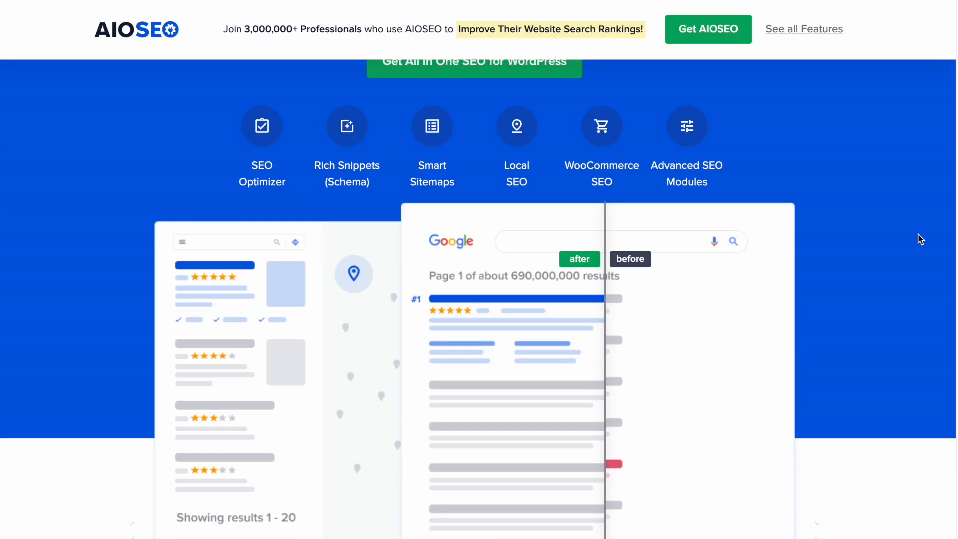
scroll(920, 238, "down", 8)
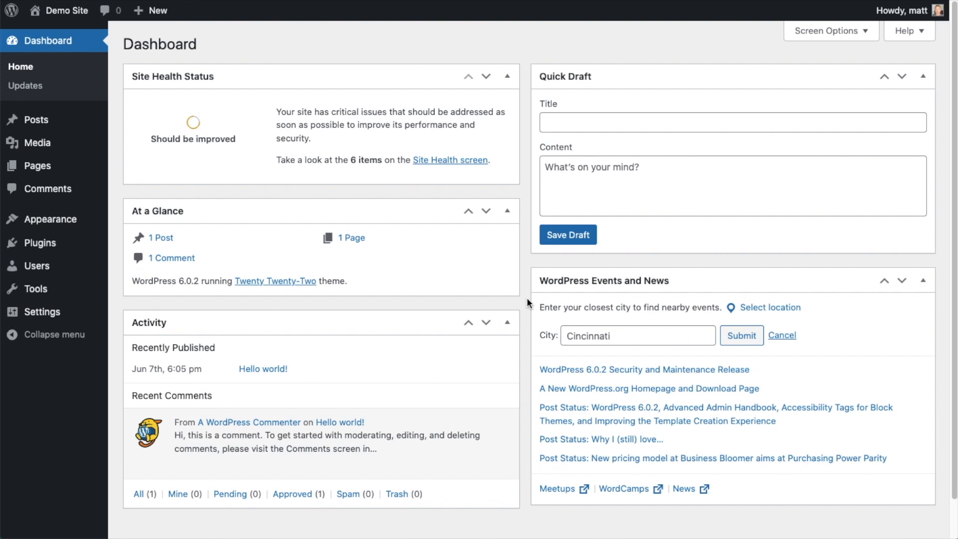
Open the page for adding WordPress plugins and download the AIOSEO Pro plugin from the AIOSEO account's downloads.
left_click(44, 247)
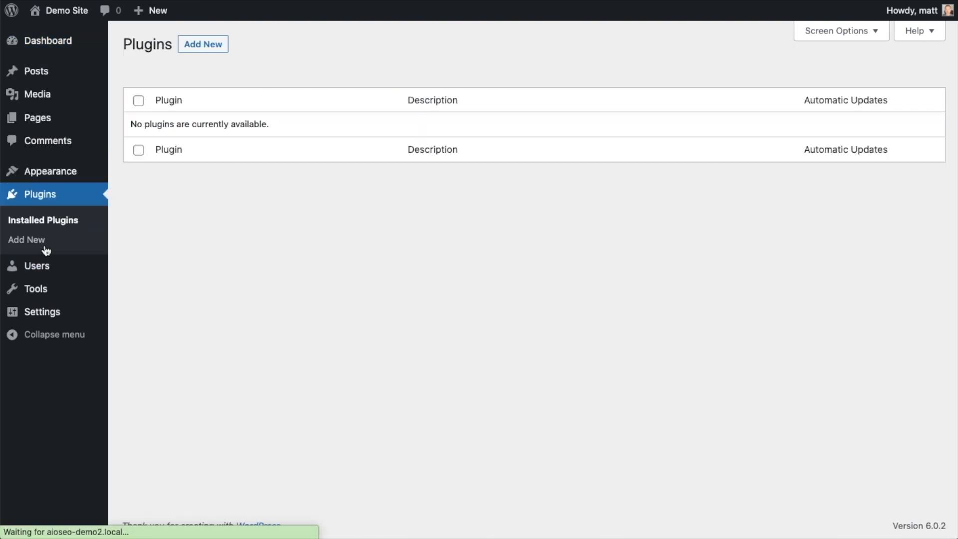
left_click(210, 52)
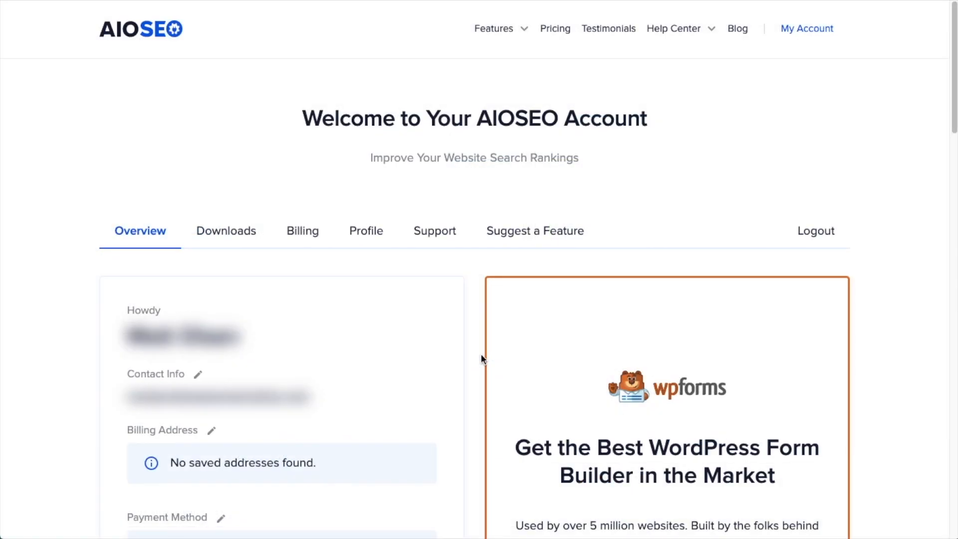
left_click(240, 232)
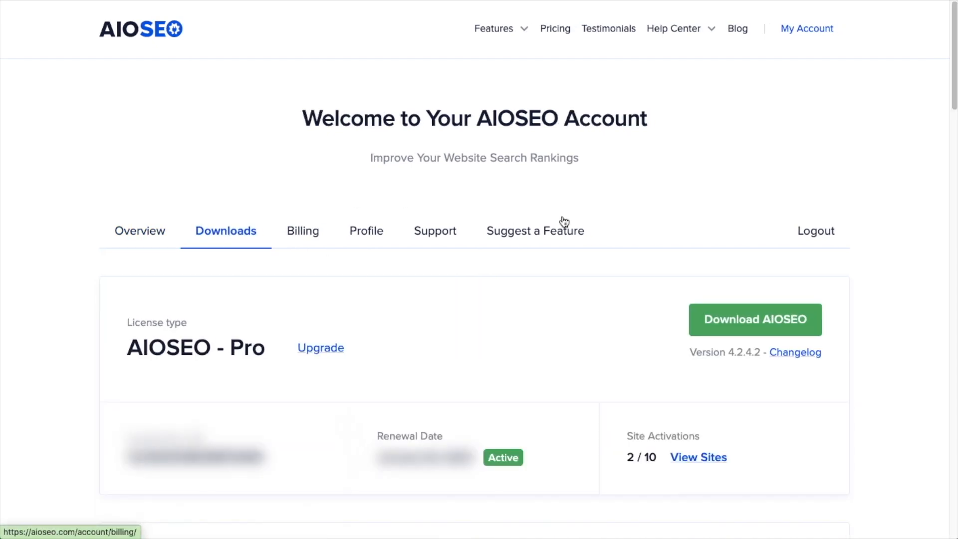
left_click(730, 322)
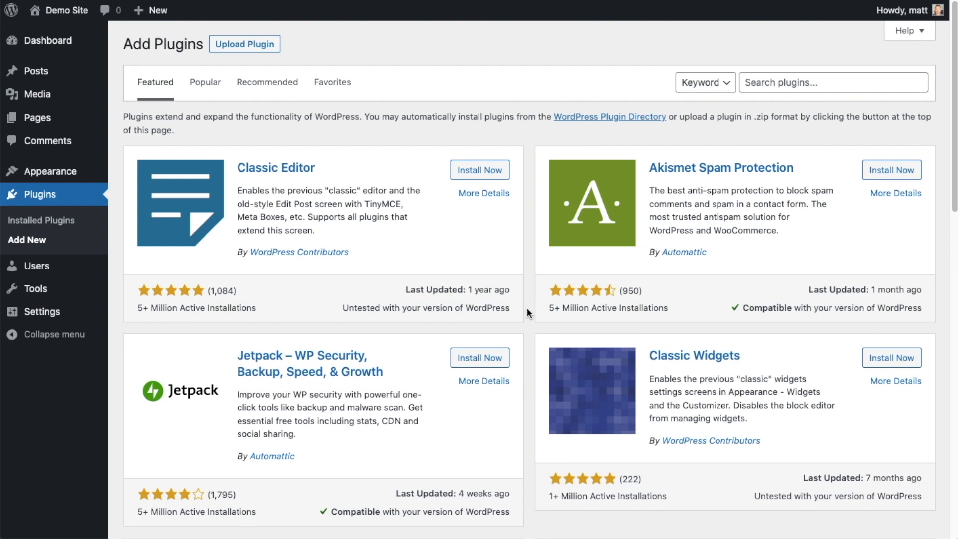
Upload aioseo-pro-v4.2.4.2.zip as a new plugin, then install and activate it.
left_click(257, 44)
left_click(428, 168)
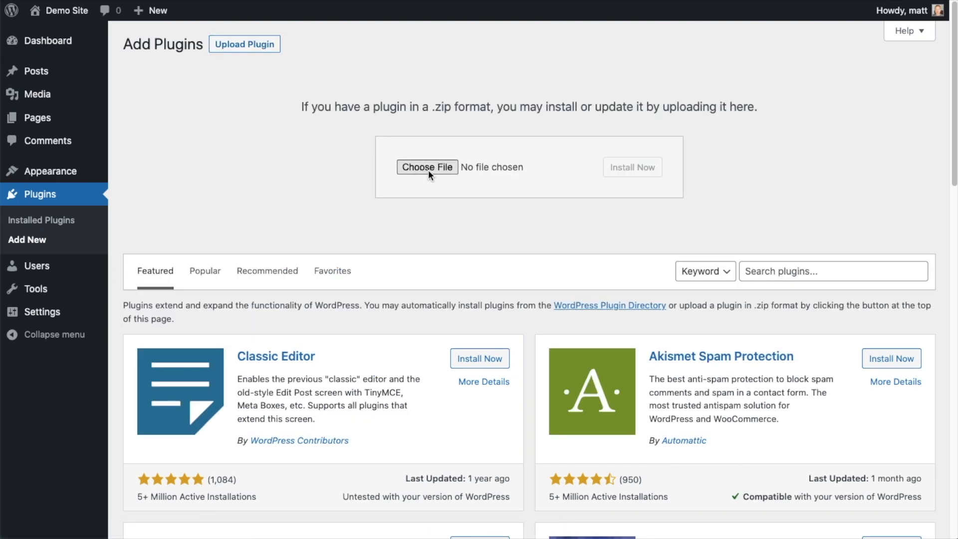
double_click(384, 48)
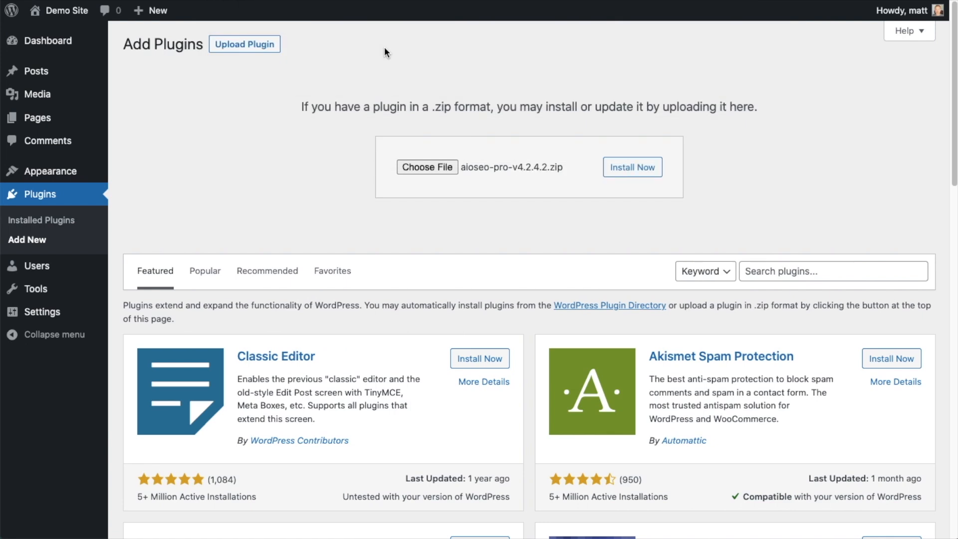
left_click(620, 172)
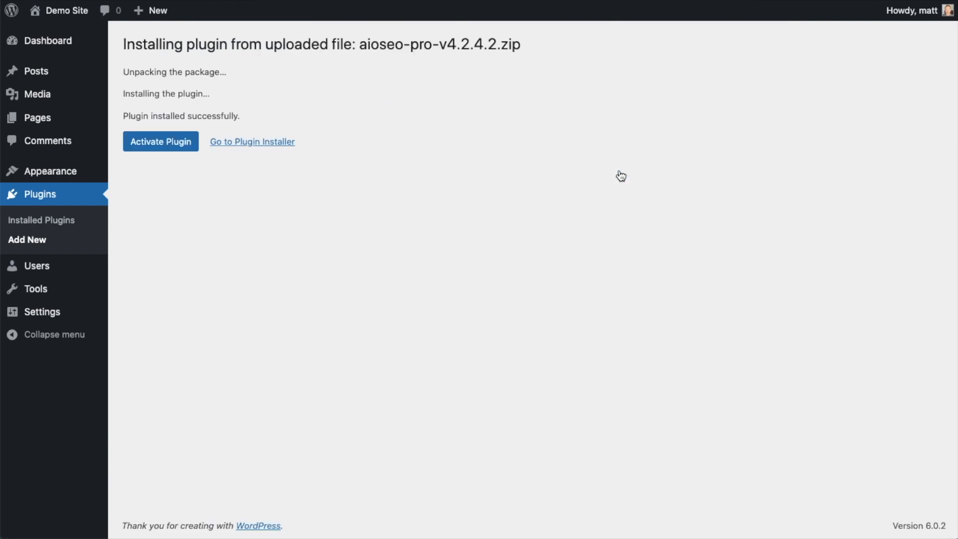
left_click(154, 141)
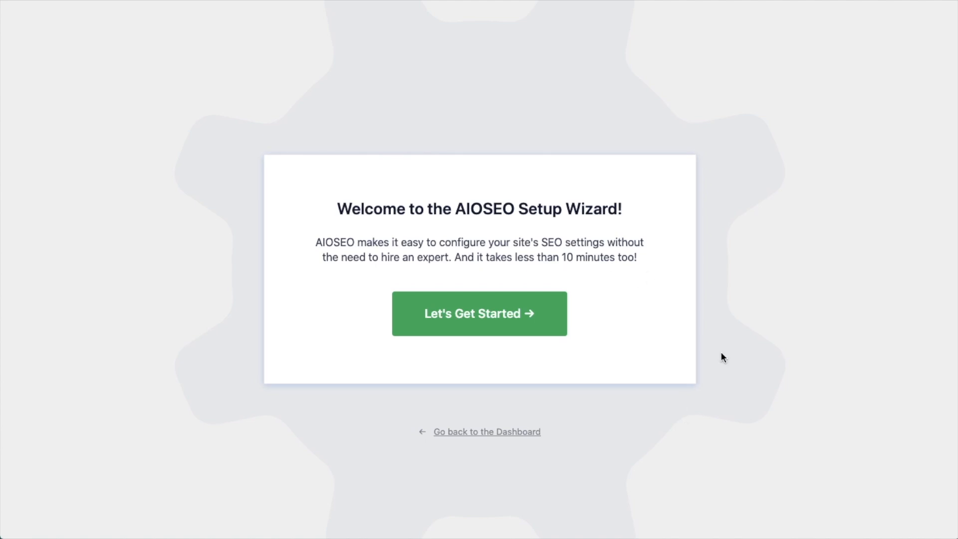
Leave the AIOSEO setup wizard for the dashboard and open the license settings from the SEO Site Score notice.
left_click(485, 437)
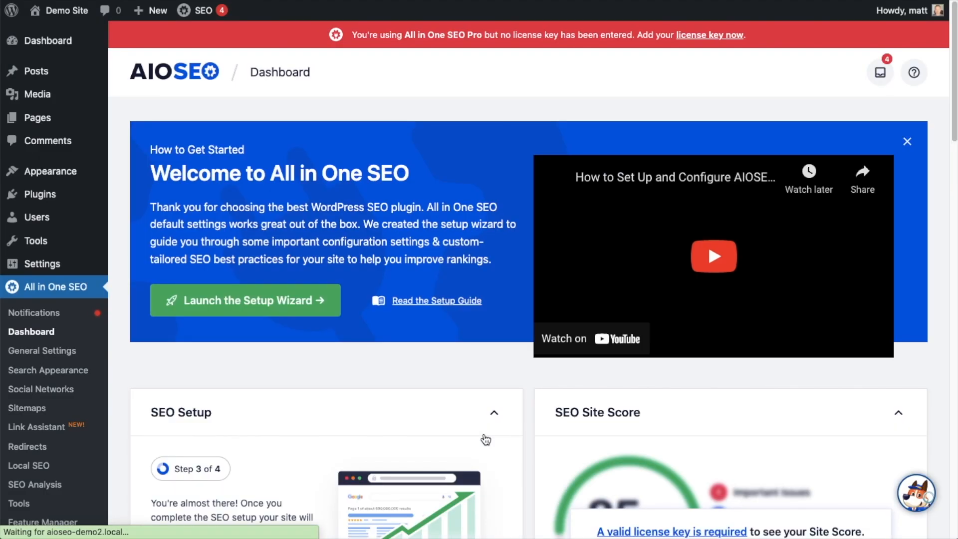
scroll(528, 252, "down", 4)
scroll(527, 252, "down", 3)
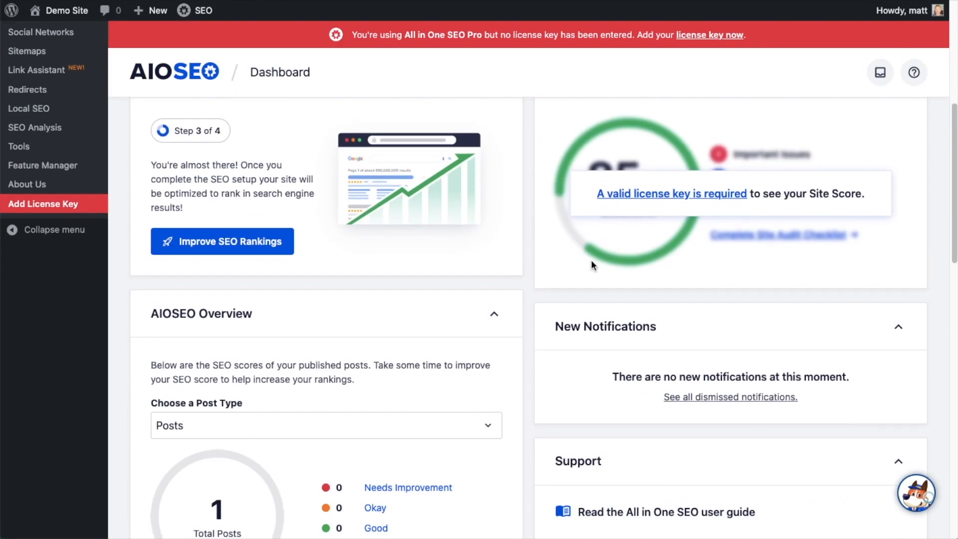
left_click(658, 198)
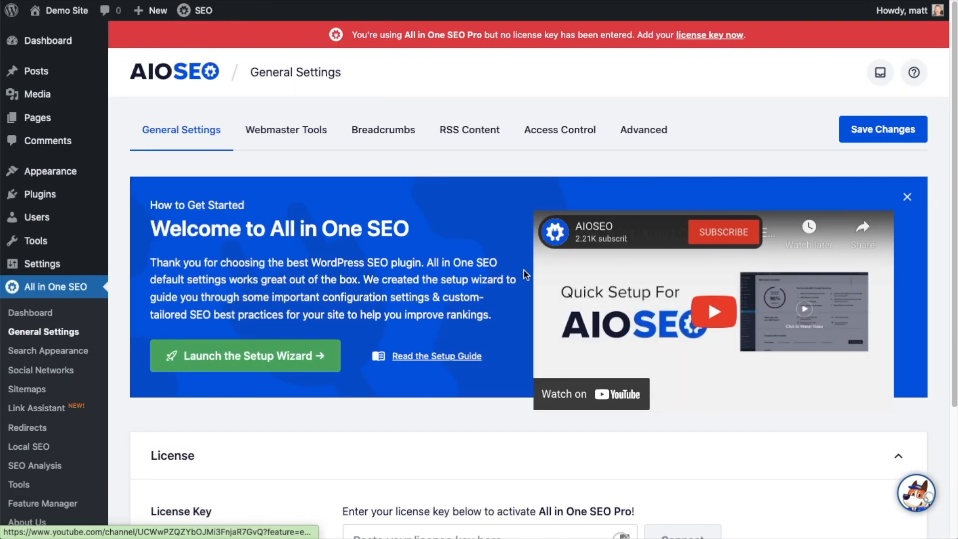
Copy the license key from the AIOSEO account, paste it into the License Key field, connect it and save the changes.
scroll(523, 272, "down", 1)
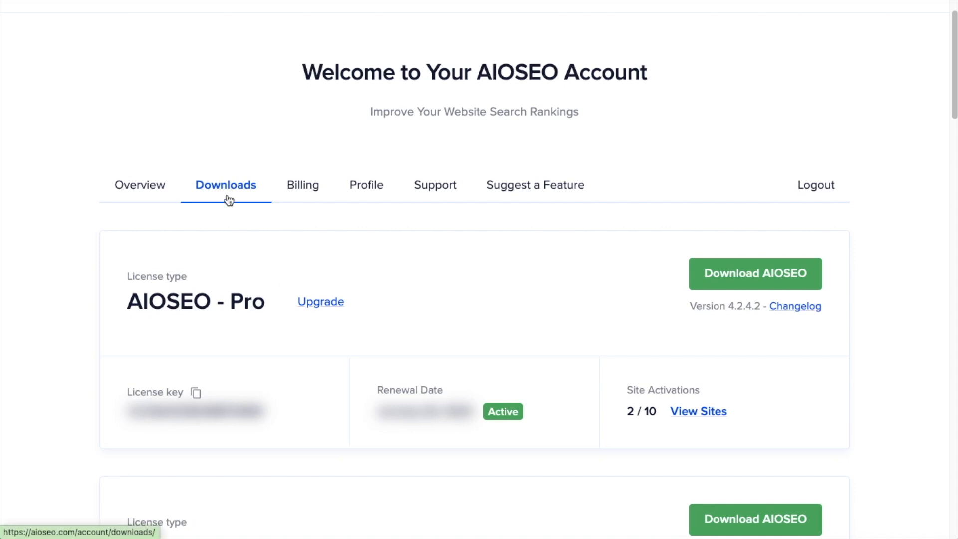
left_click(195, 393)
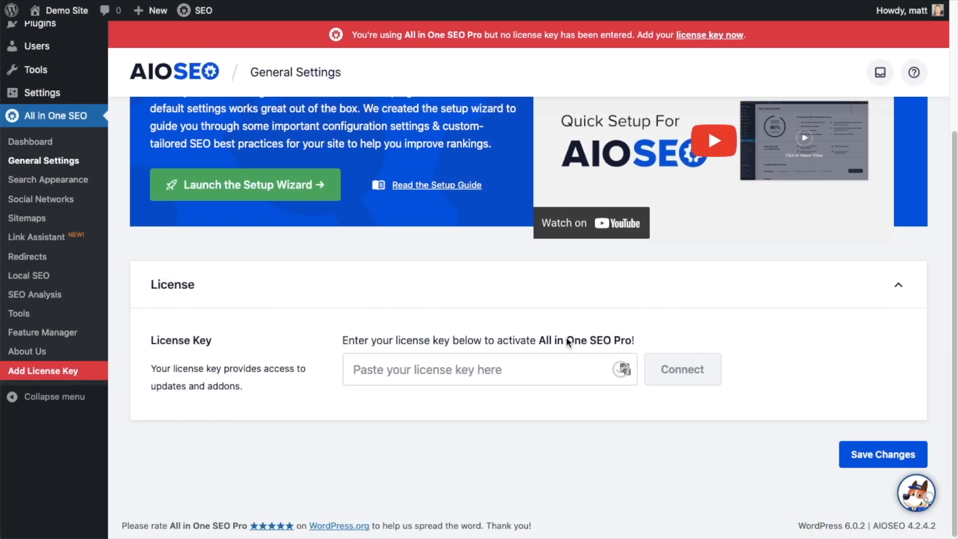
left_click(434, 368)
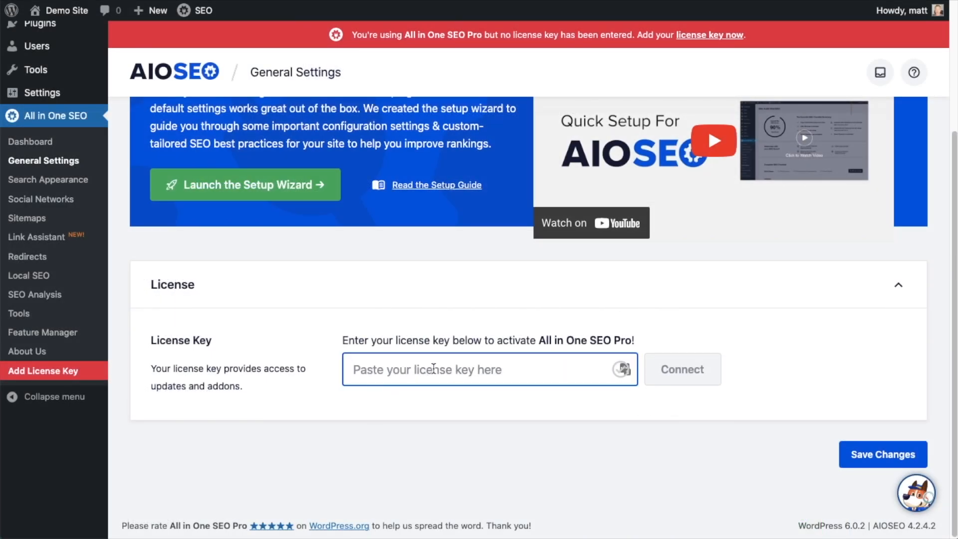
key("ctrl+v")
left_click(688, 369)
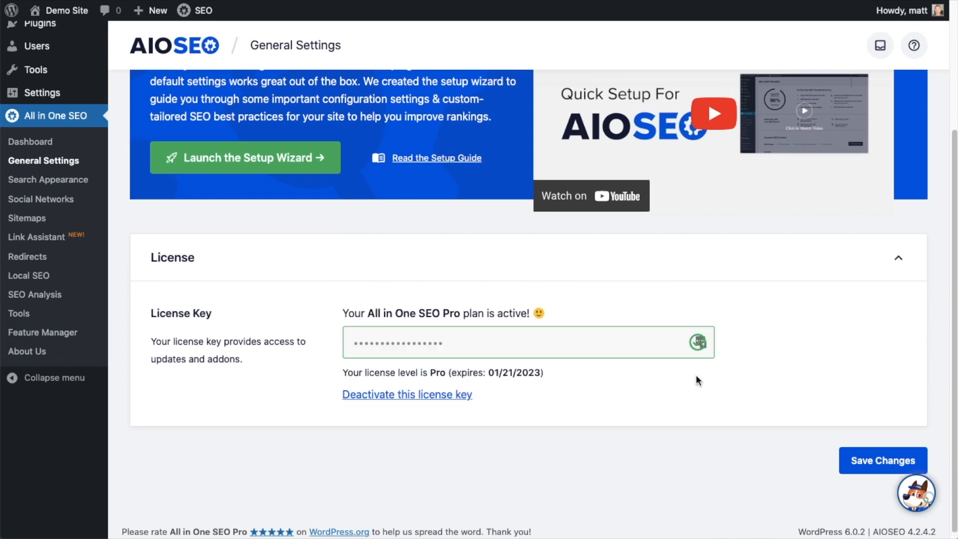
left_click(887, 460)
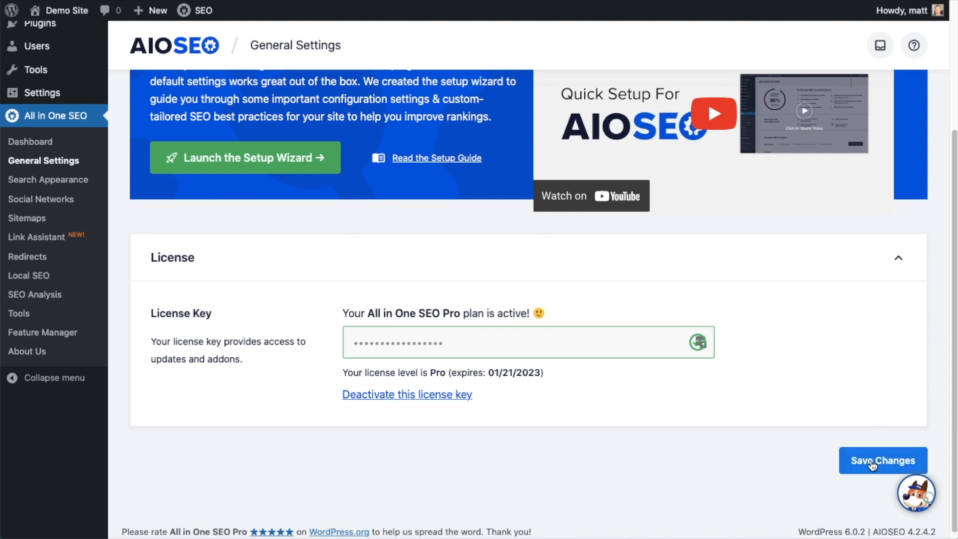
Return to the WordPress dashboard and open the Full Site Redirect settings of All in One SEO's Redirects.
scroll(529, 253, "up", 4)
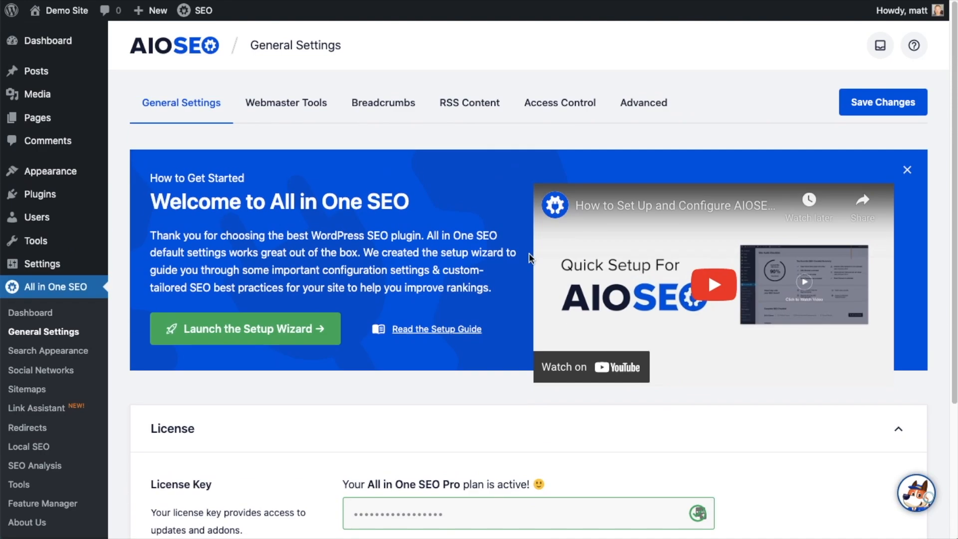
left_click(54, 45)
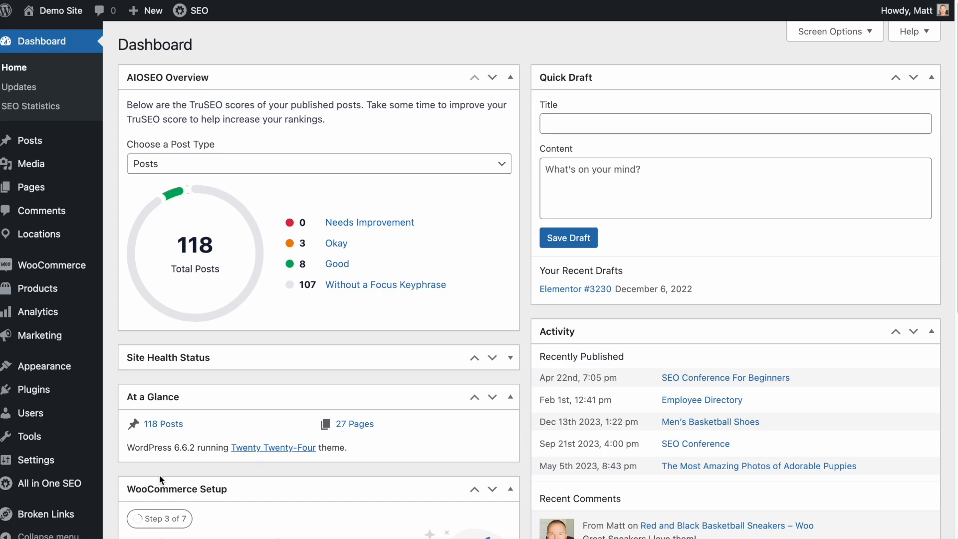
mouse_move(67, 486)
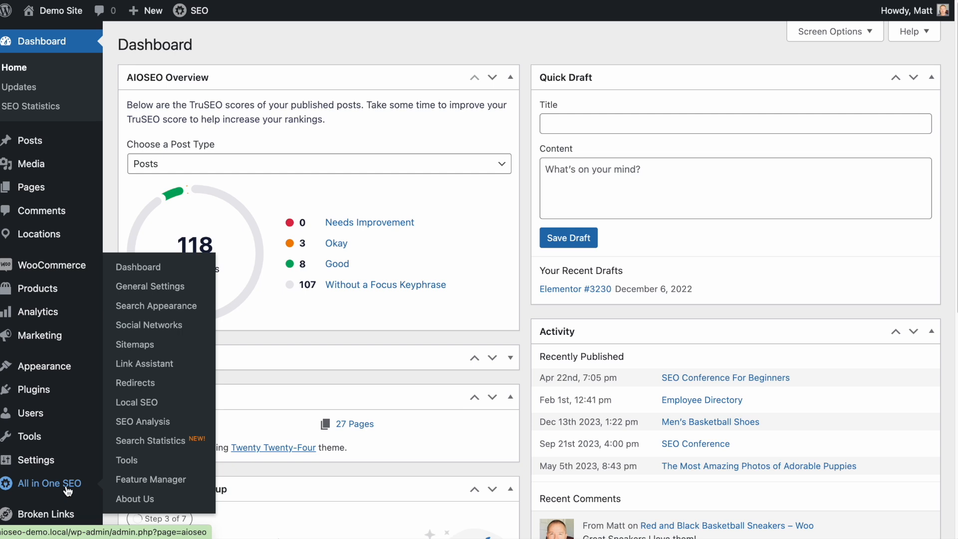
left_click(135, 386)
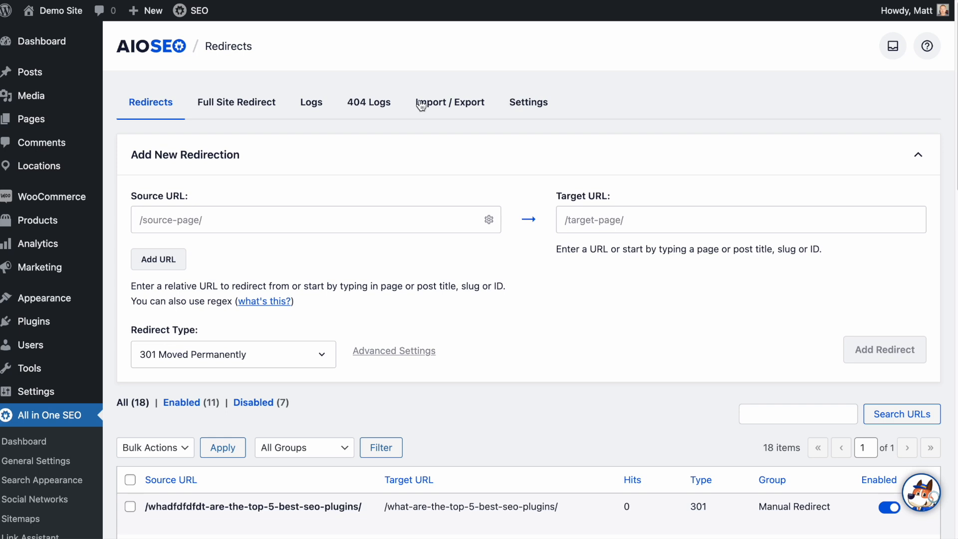
left_click(246, 103)
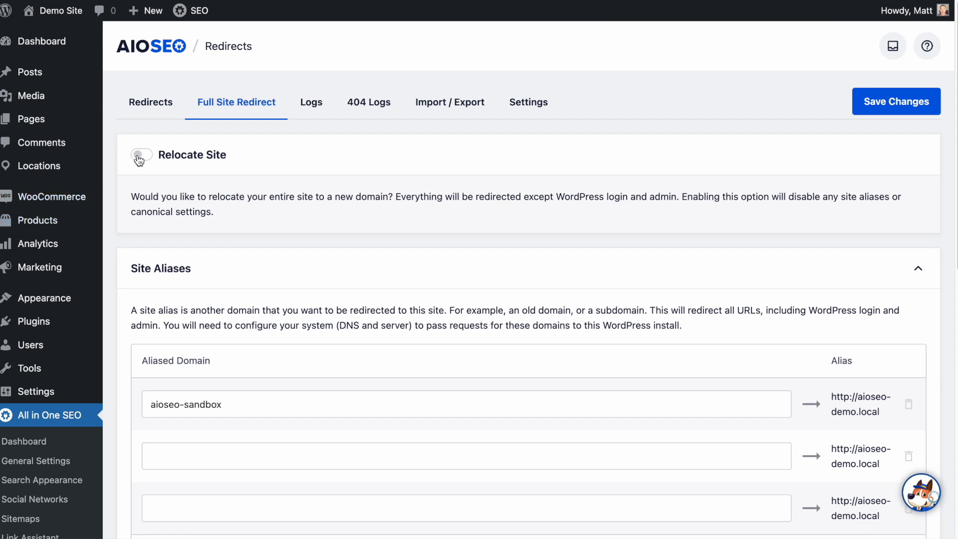
Turn on Relocate Site and review the old site address and the domain to relocate to.
left_click(139, 157)
left_click_drag(280, 226, 142, 231)
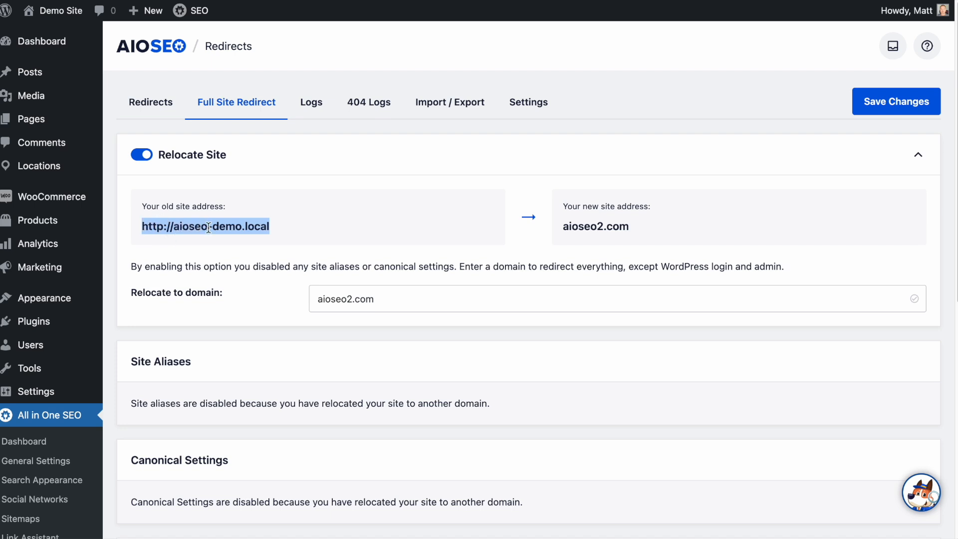
left_click(387, 219)
left_click_drag(412, 303, 317, 299)
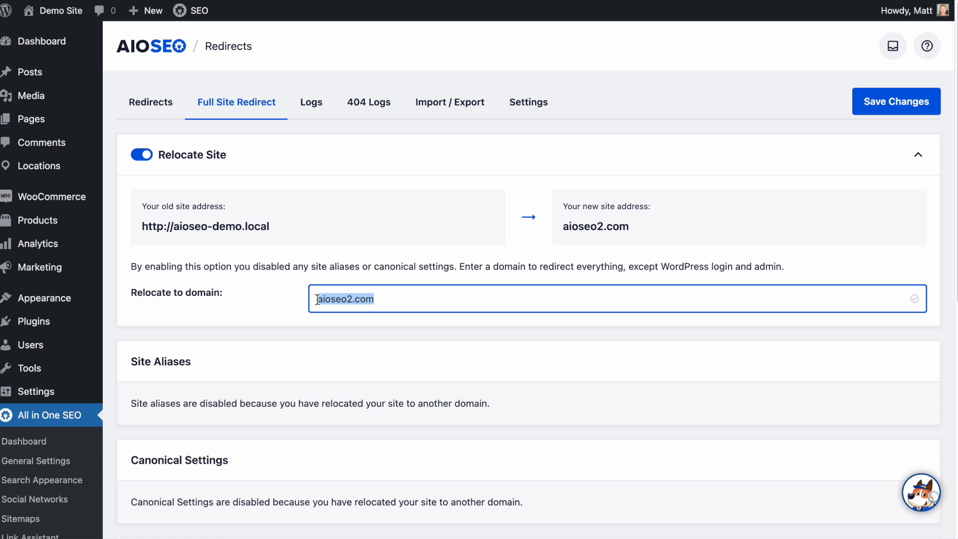
left_click(407, 299)
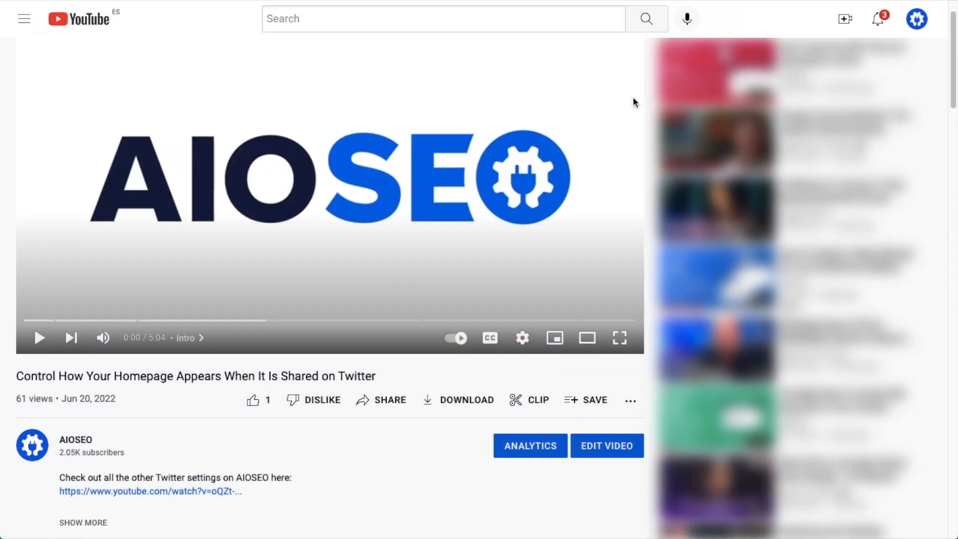
Switch to the AIOSEO video on YouTube, expand its description and open the link for getting a copy of All in One SEO.
scroll(634, 102, "down", 1)
scroll(634, 102, "down", 3)
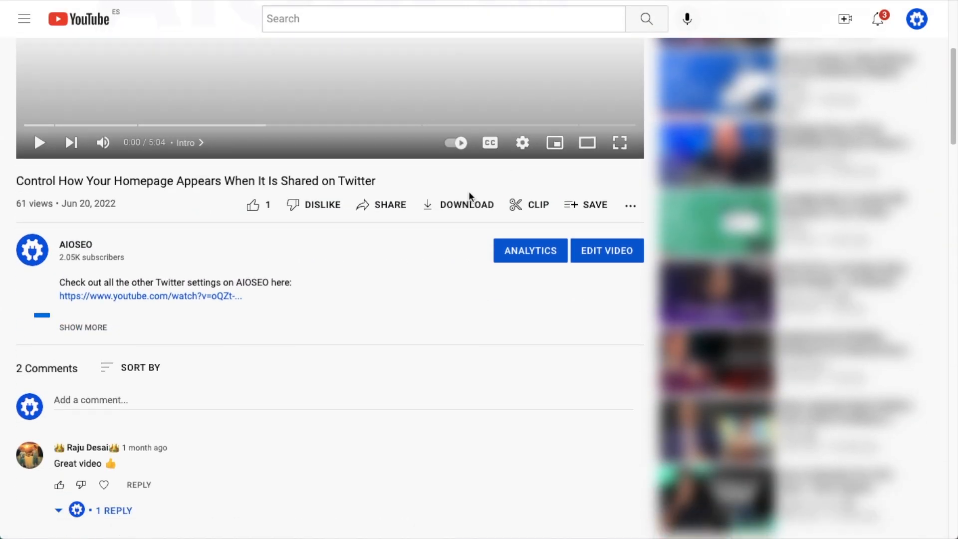
left_click(100, 327)
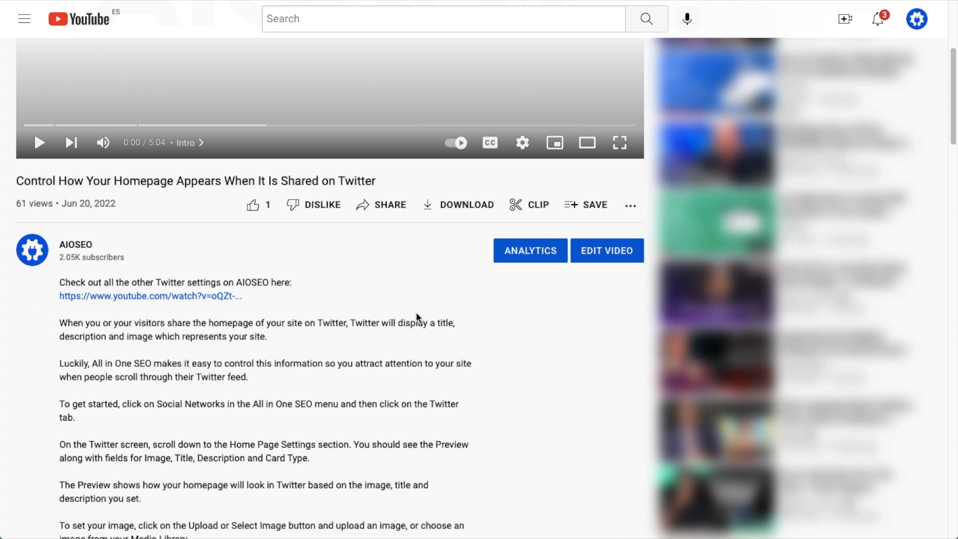
scroll(533, 316, "down", 6)
scroll(532, 320, "down", 8)
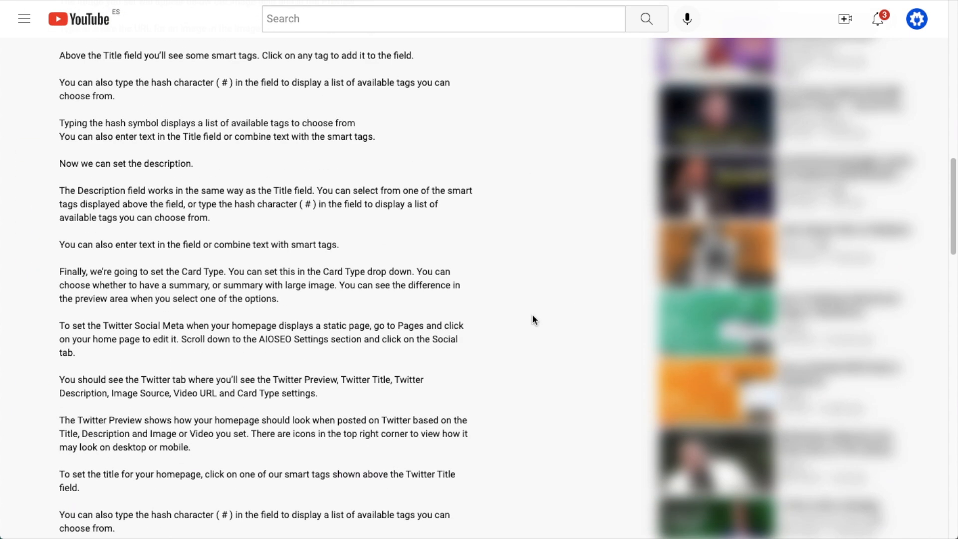
scroll(532, 320, "down", 2)
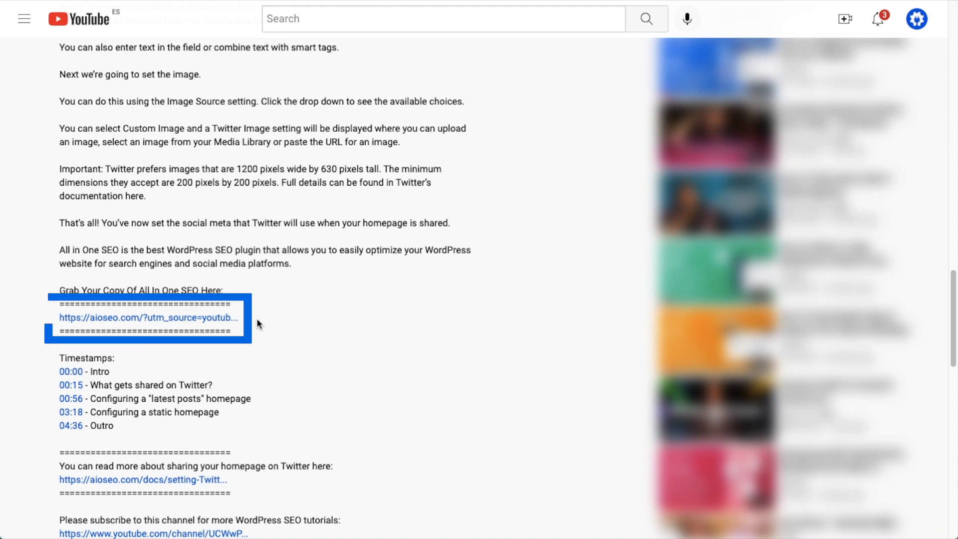
left_click(182, 317)
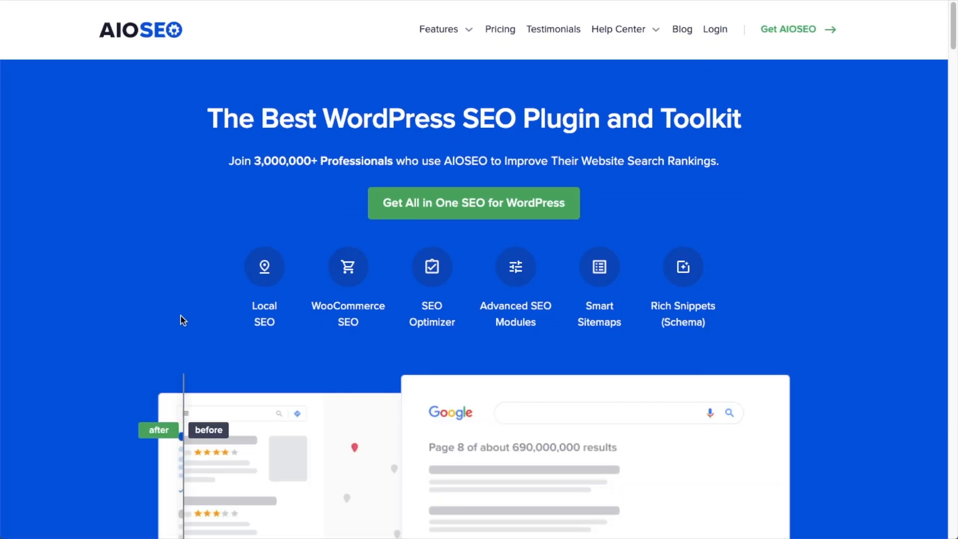